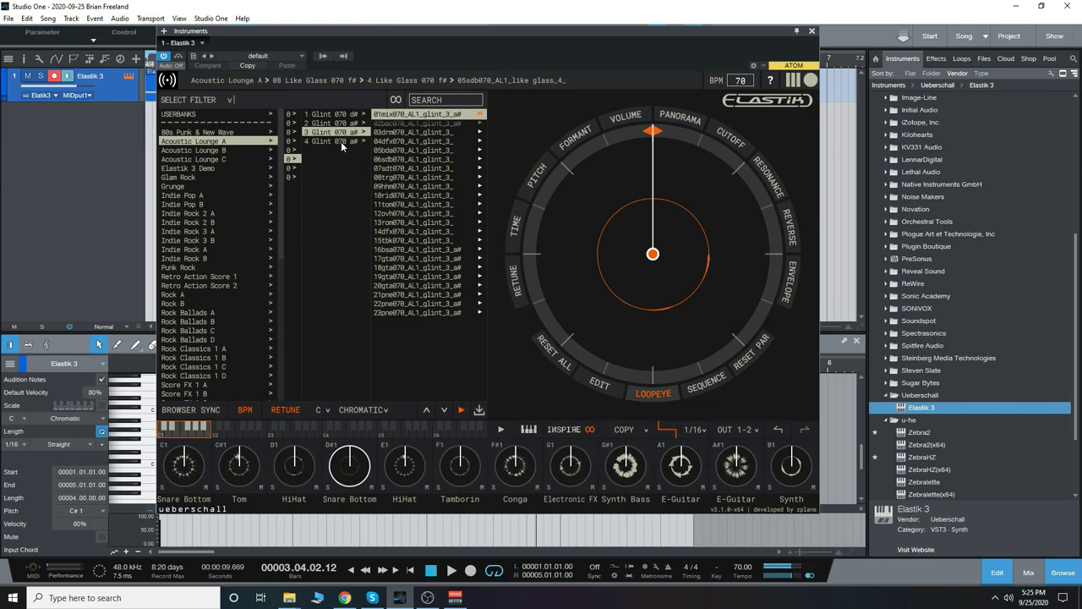
Step: Preview the mix loop of the fourth Glint 070 part in Acoustic Lounge A
click(341, 142)
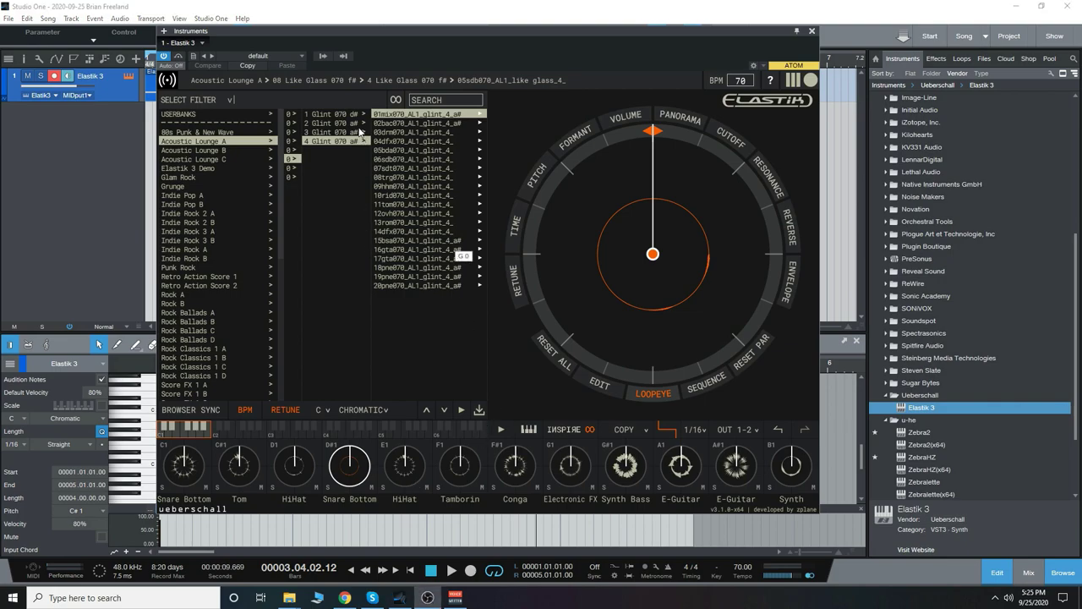
Step: Open the Acoustic Lounge B sound bank and set the song tempo to 80 BPM
click(222, 151)
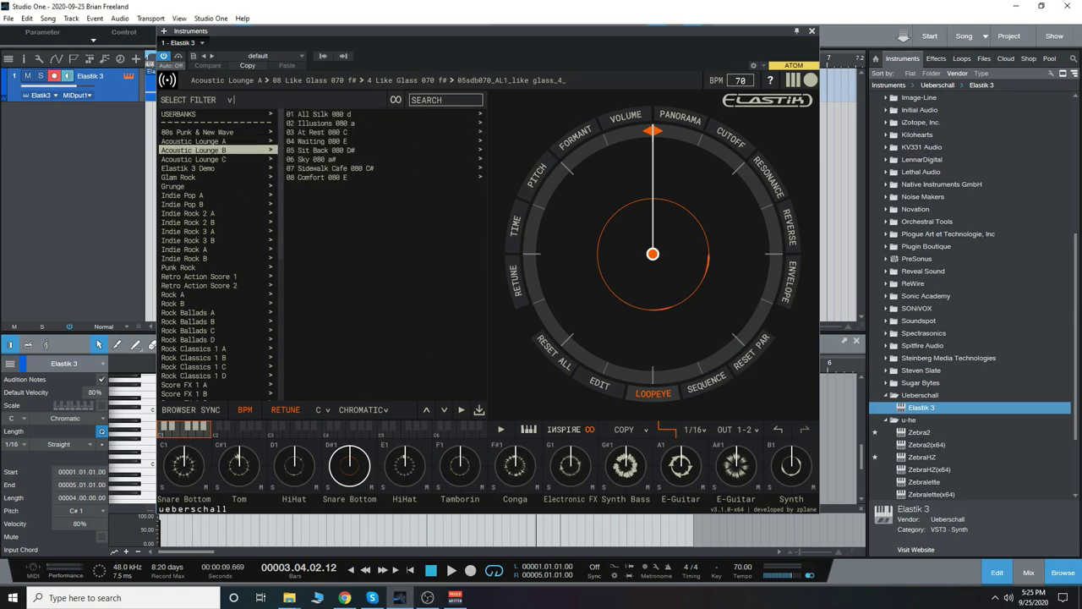
click(747, 568)
text(80)
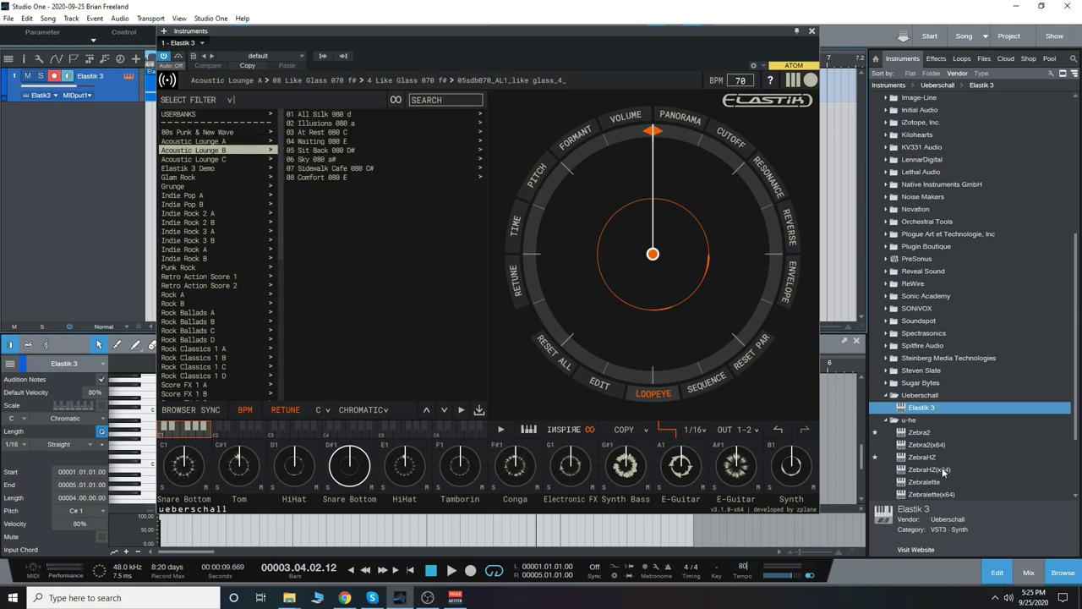
key(Return)
Step: Preview the mix loops of the first two parts of the 01 All Silk set in Acoustic Lounge B
click(479, 115)
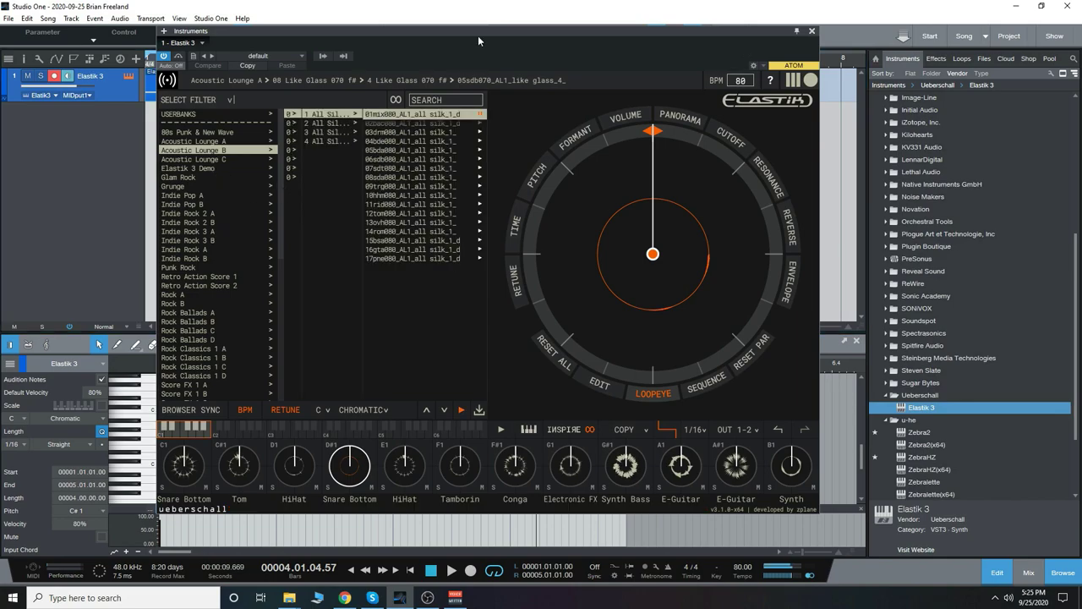
click(331, 124)
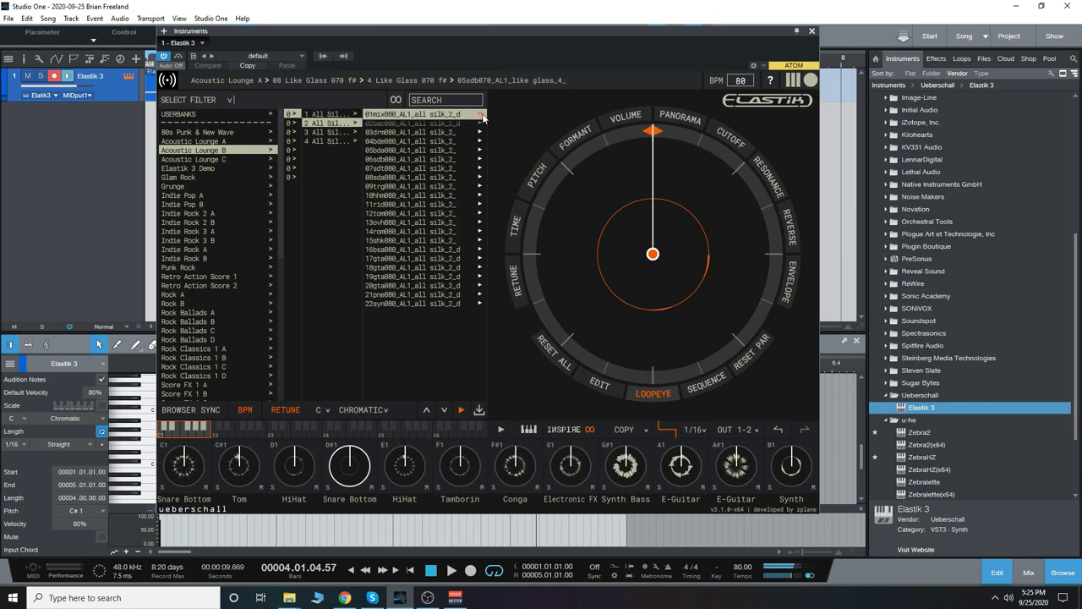
click(481, 115)
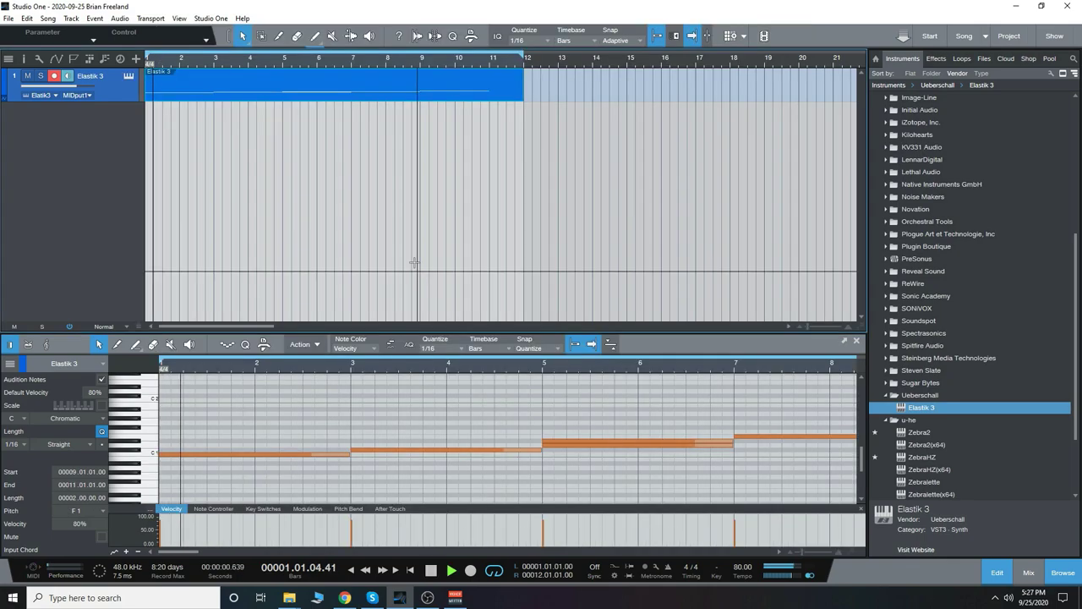
Step: Listen to the recorded Elastik 3 note sequence through to bar 11 and stop playback
key(shift+f)
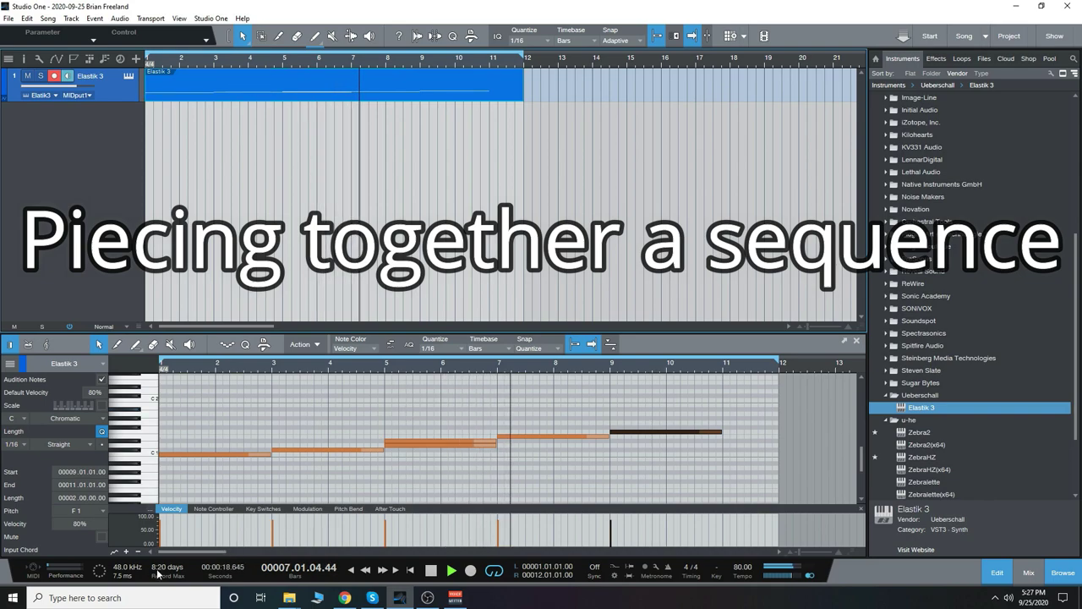
drag(185, 553, 211, 551)
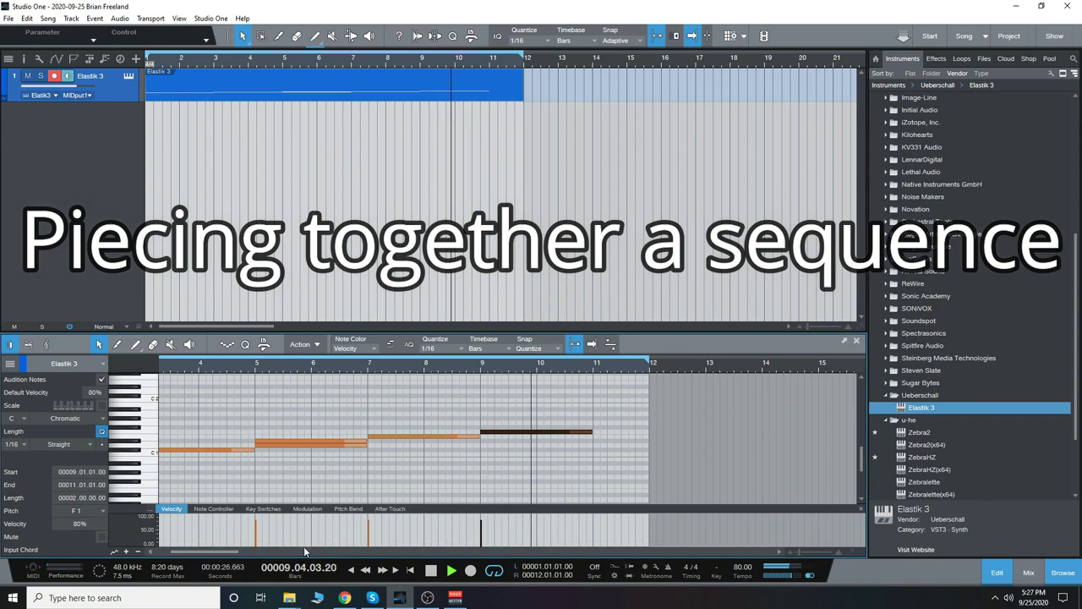
click(431, 574)
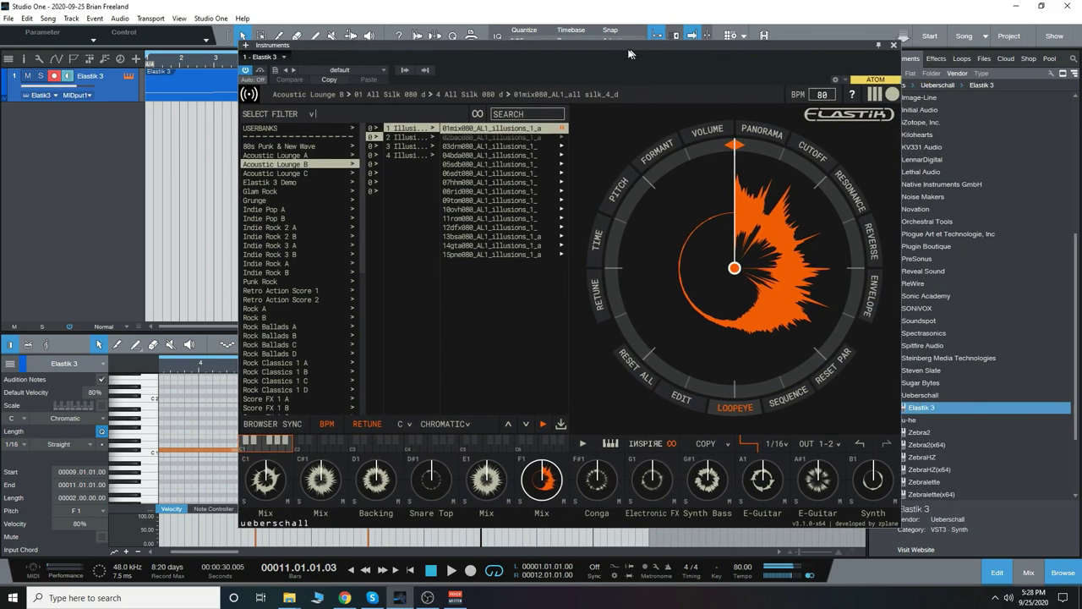
Step: Preview the mix loops of the second, third and fourth parts of the 02 Illusions set in Acoustic Lounge B
drag(707, 42, 618, 49)
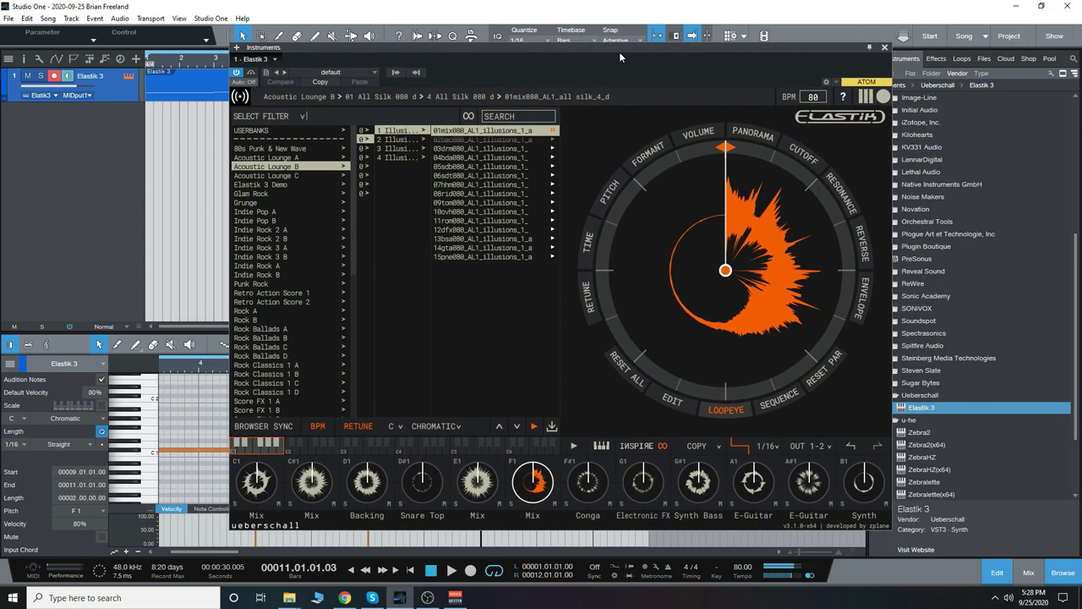
click(399, 145)
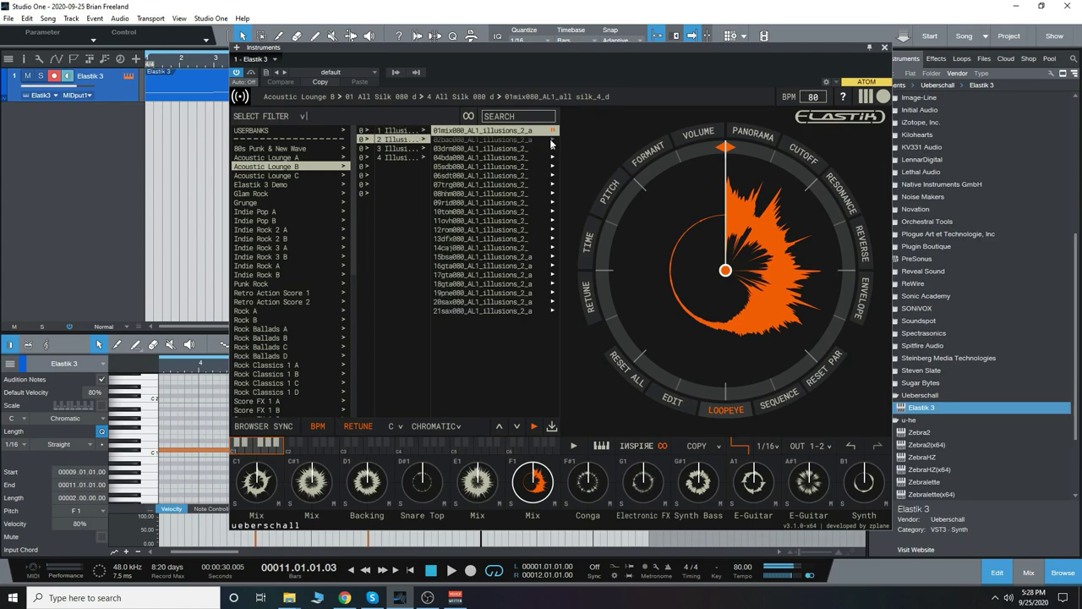
drag(577, 48, 566, 49)
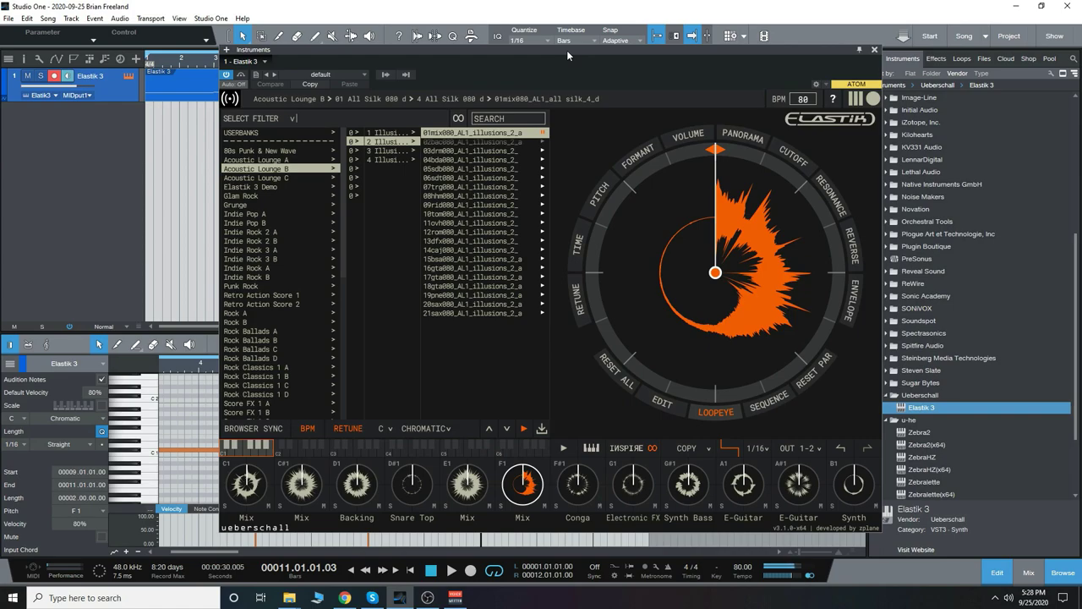
click(386, 151)
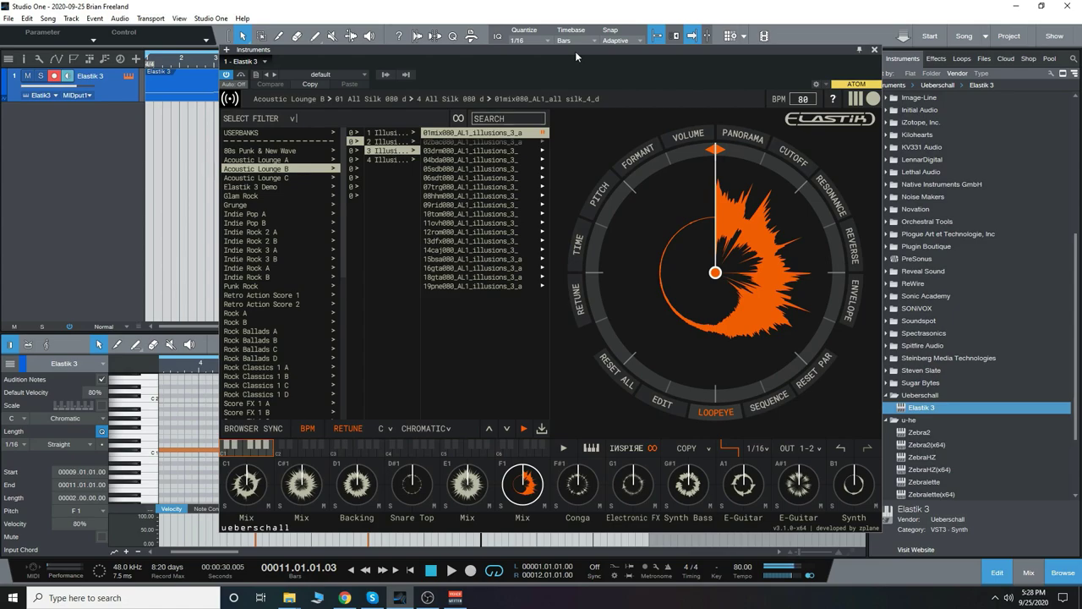
click(389, 161)
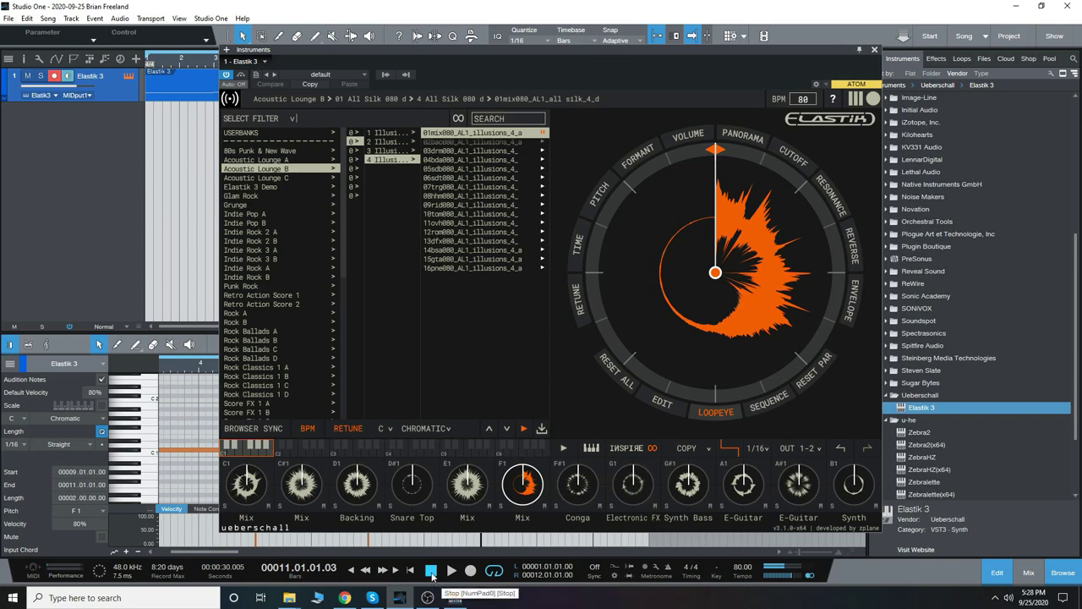
Step: Open the Acoustic Lounge C sound bank and set the song tempo to 90 BPM
click(432, 571)
click(289, 180)
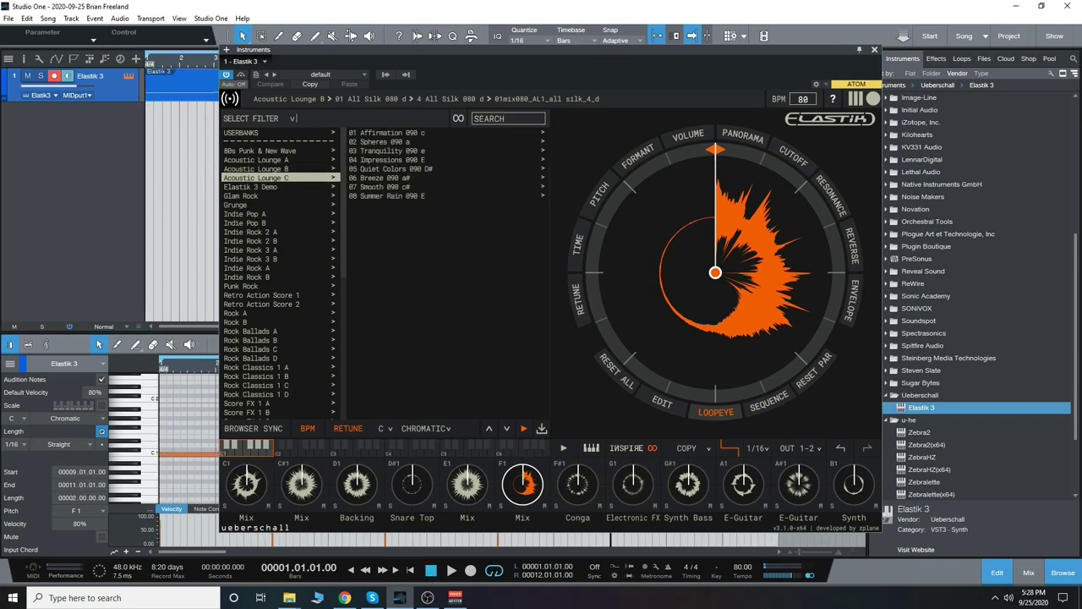
click(744, 567)
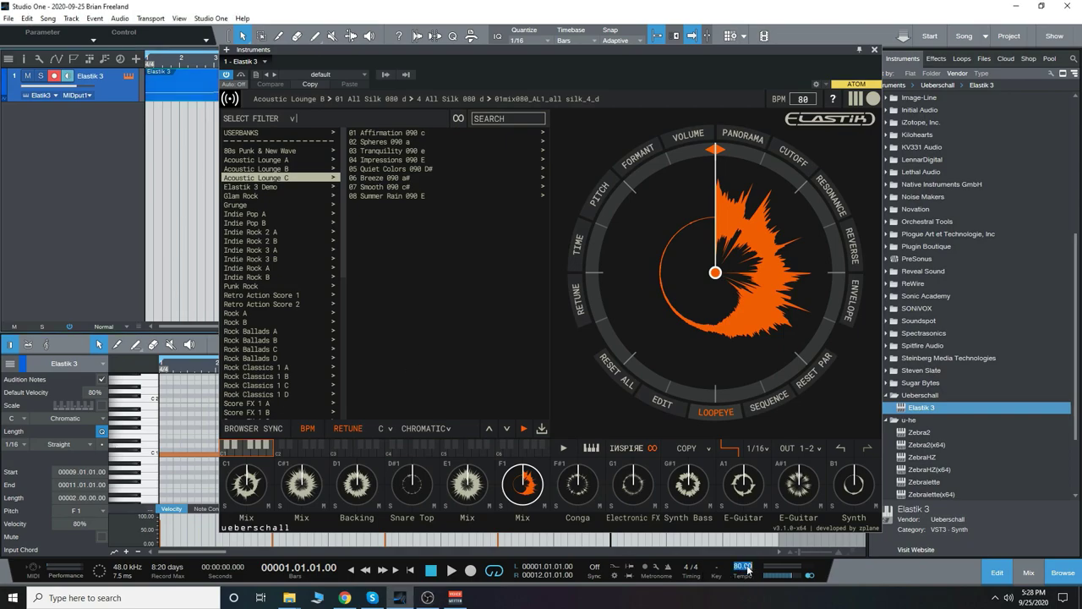
text(90)
key(Return)
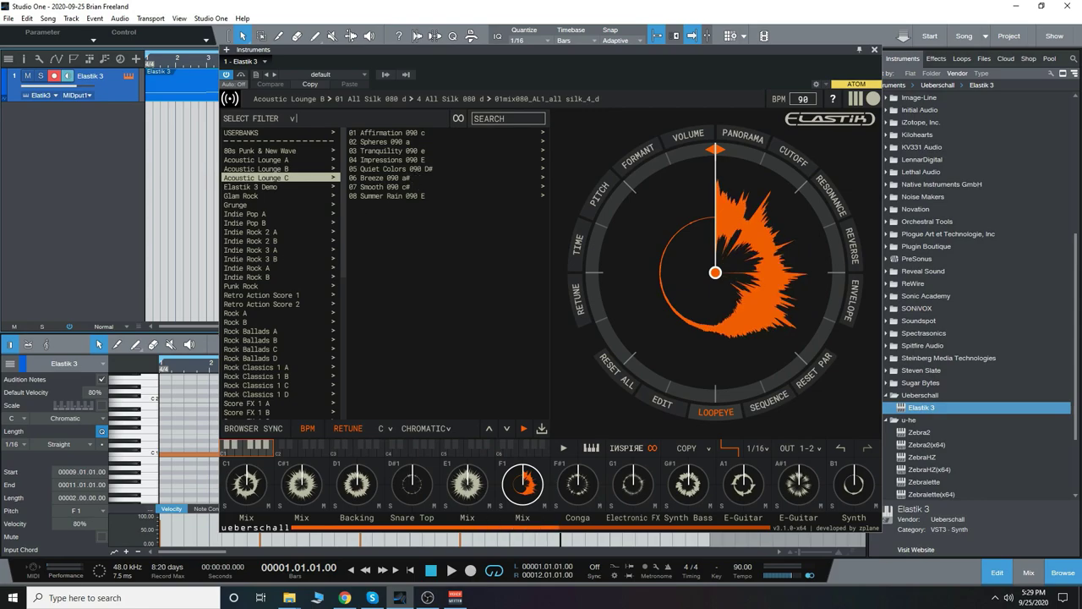
Step: Preview the mix loops of all four parts of the 01 Affirmation set in Acoustic Lounge C
click(542, 132)
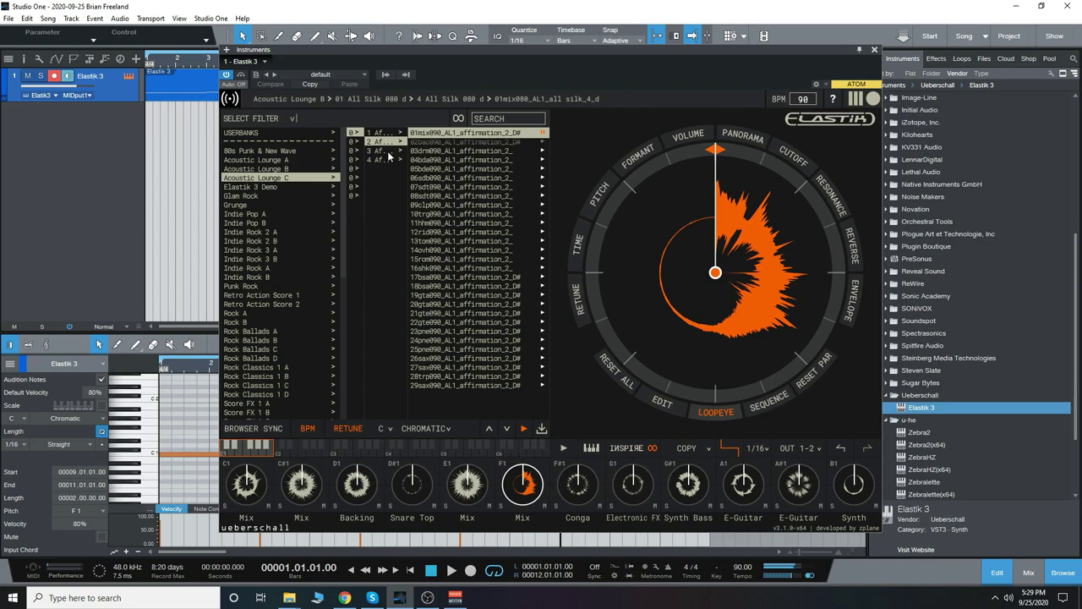
click(388, 152)
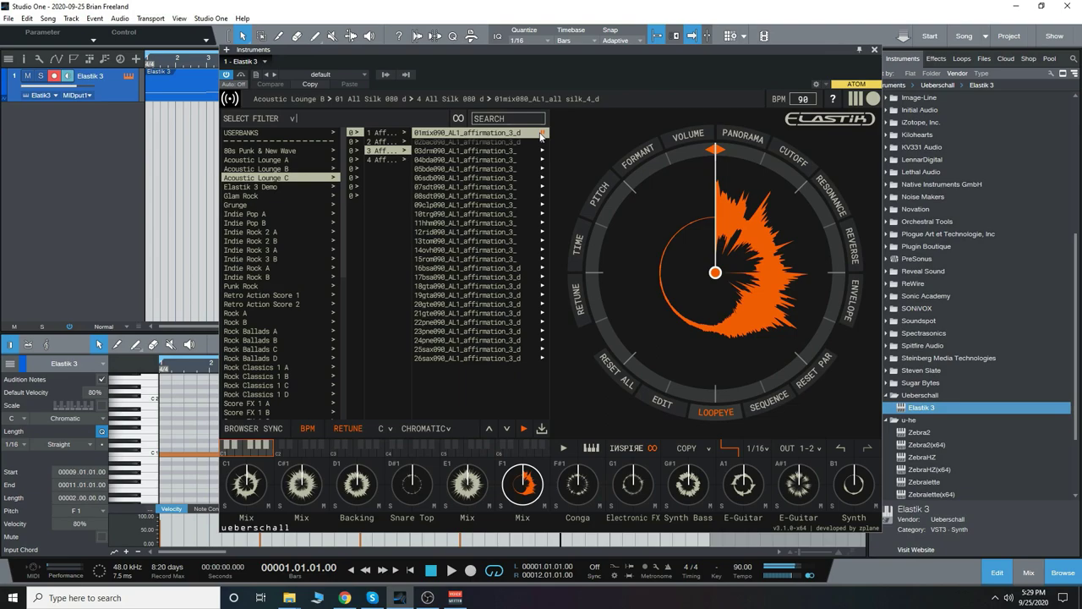
click(541, 134)
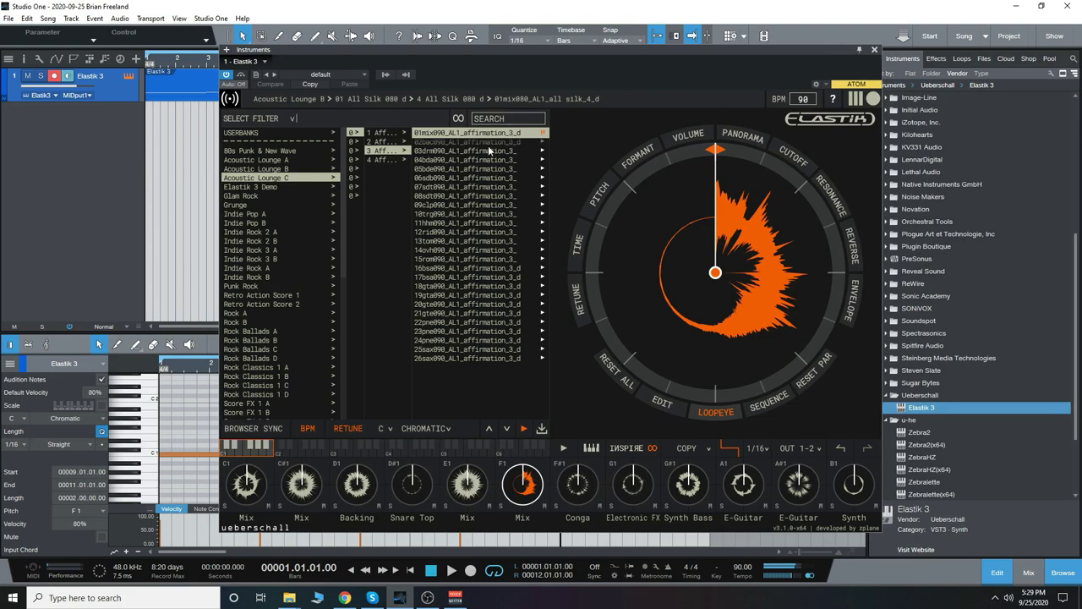
click(386, 161)
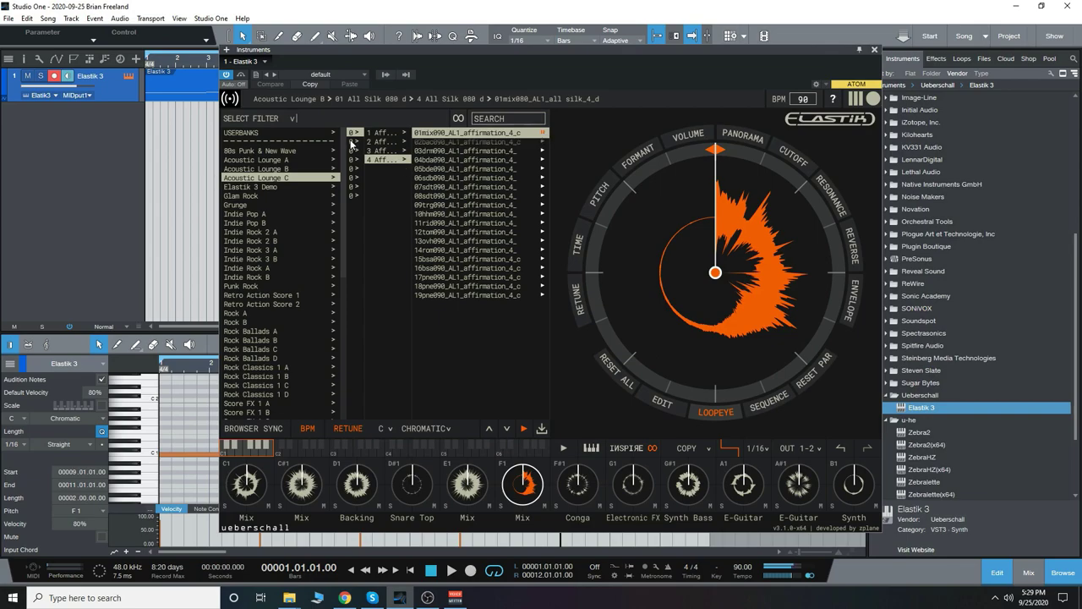
Step: Preview the mix loops of the 02 Spheres parts in Acoustic Lounge C, up to the fourth part
click(354, 142)
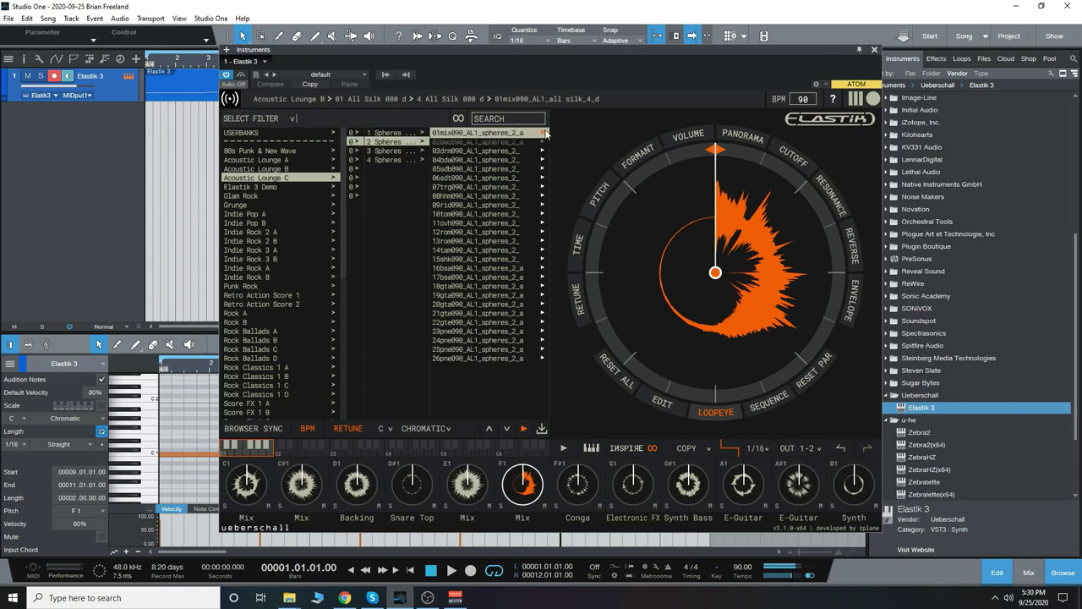
click(544, 133)
click(392, 152)
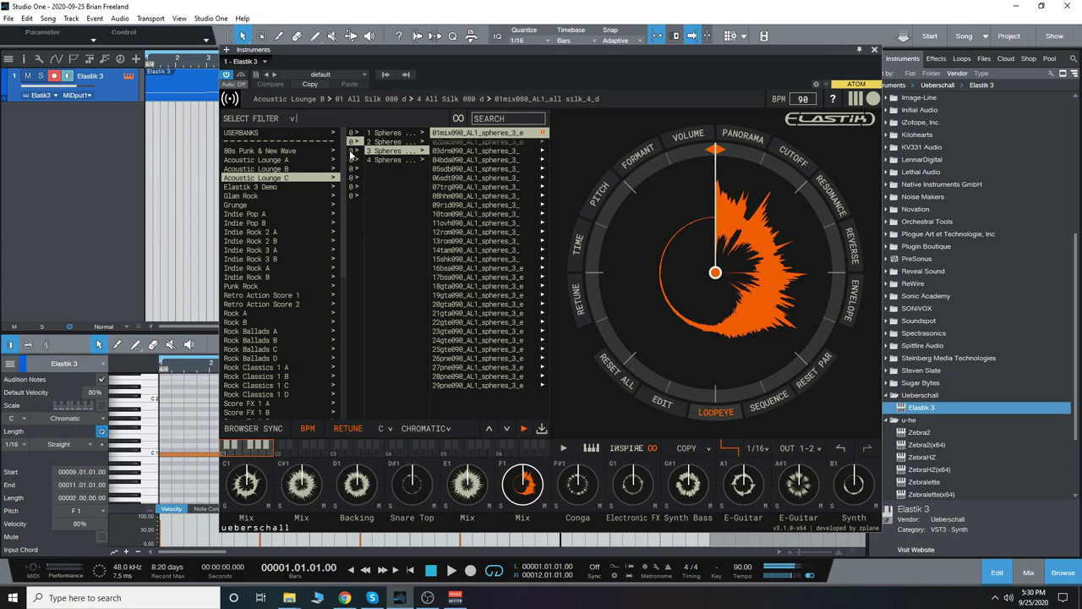
click(392, 160)
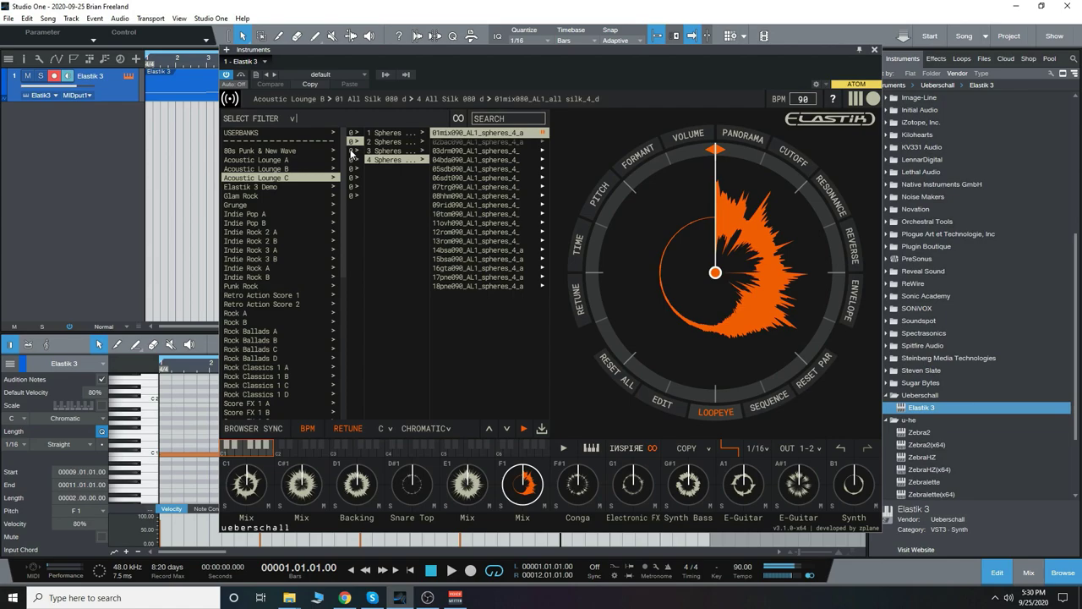
Step: Preview mix loops from the 03 Tranquility and 04 Impressions sets in Acoustic Lounge C
click(352, 152)
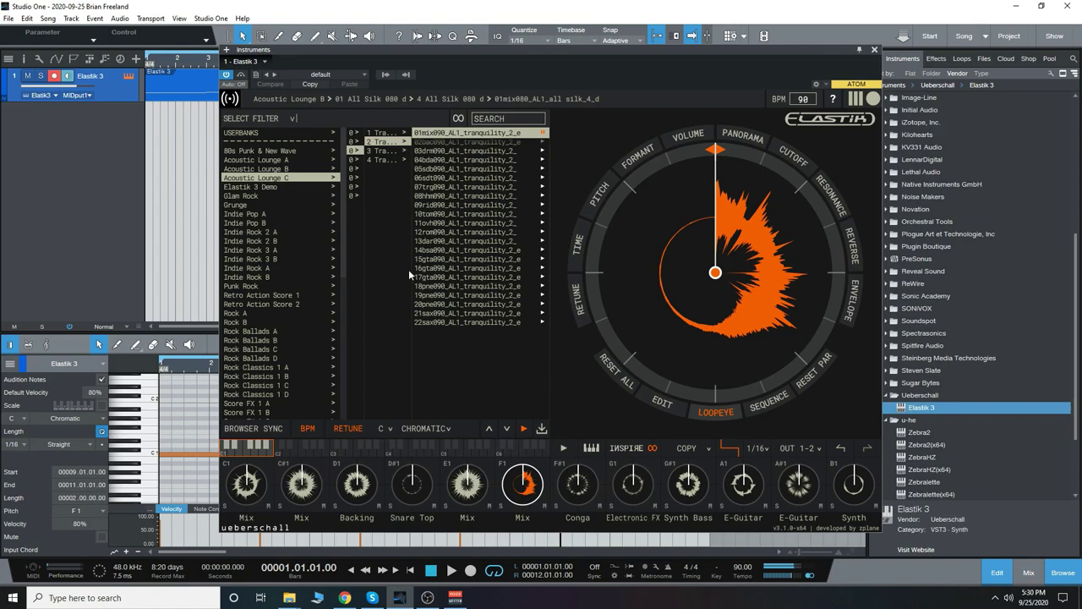
click(385, 153)
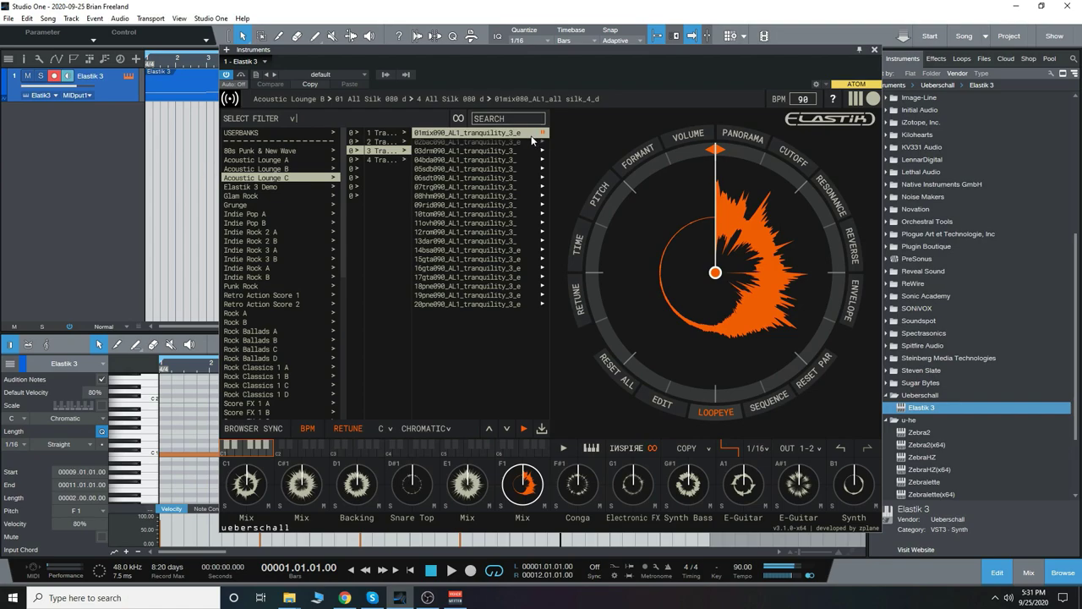
click(353, 159)
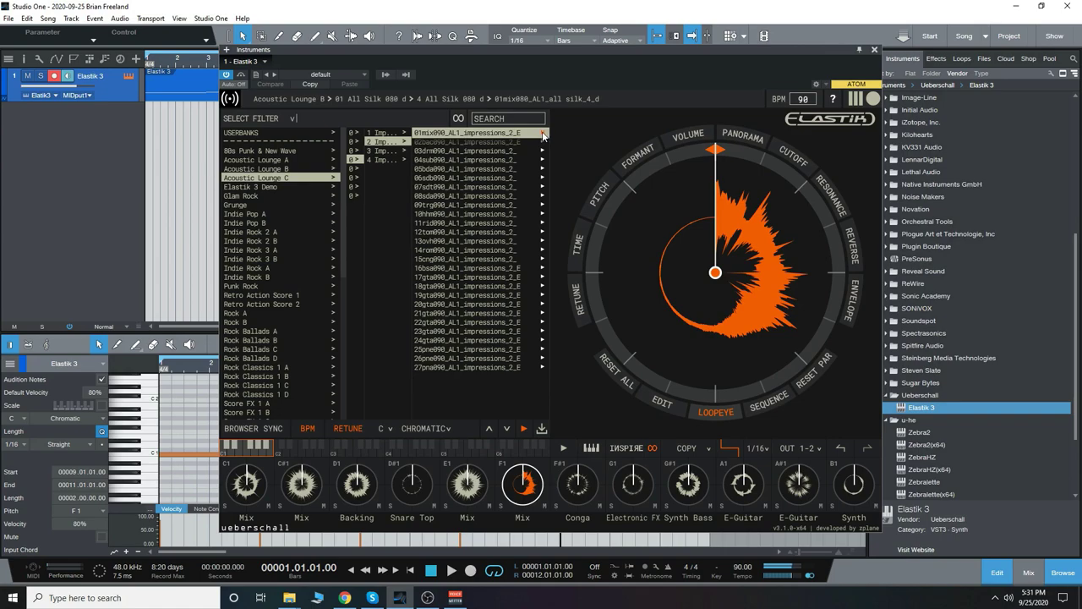